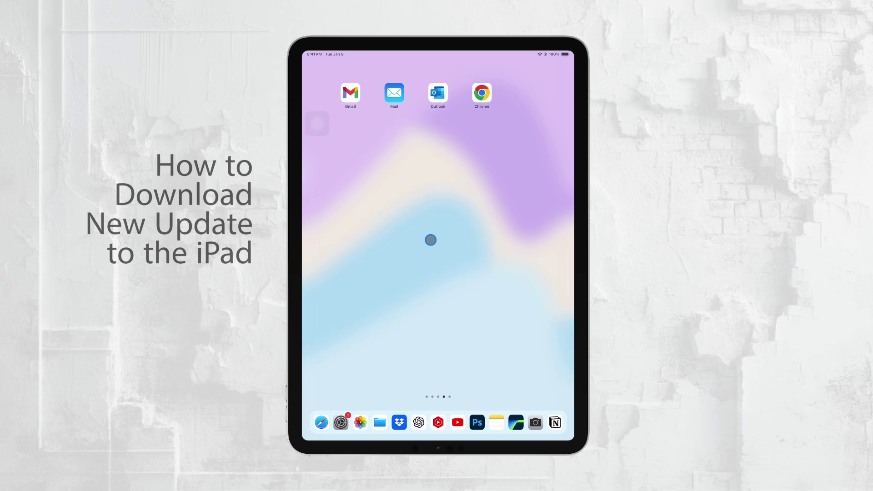
# Swipe across the Home Screen pages and App Library, then back to the last page
pyautogui.hscroll(5, 431, 240)
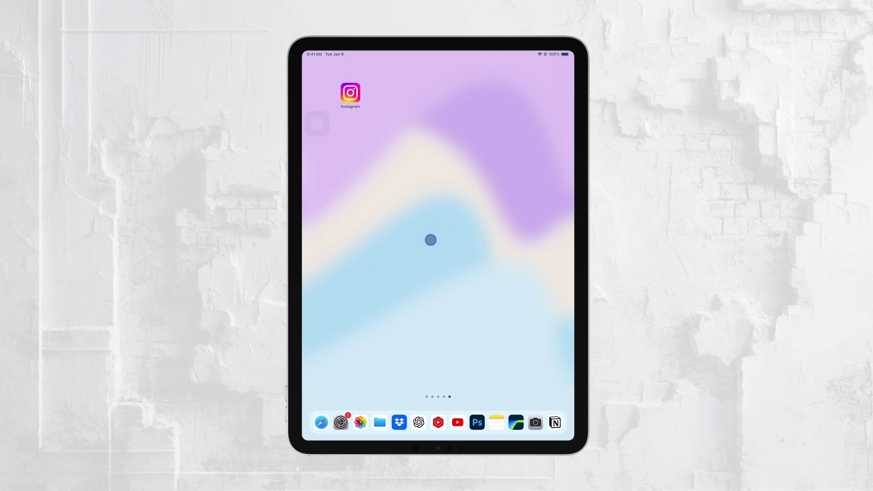
pyautogui.hscroll(5, 430, 240)
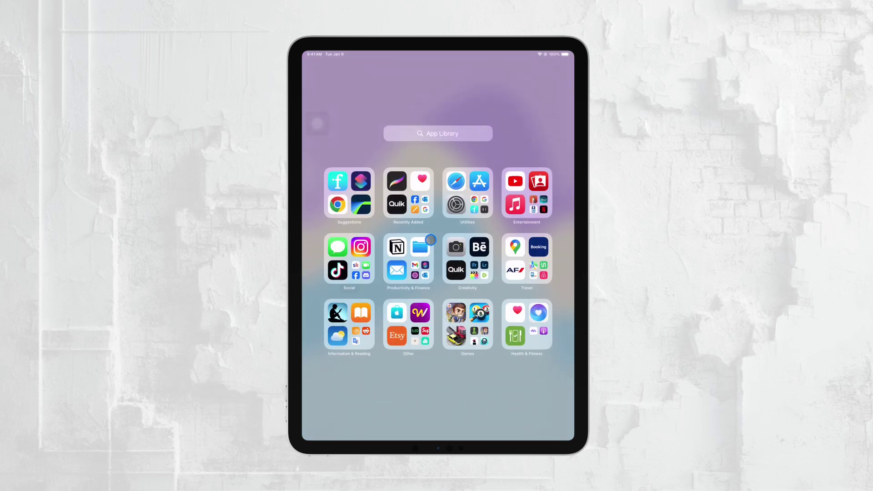
pyautogui.hscroll(-5, 430, 239)
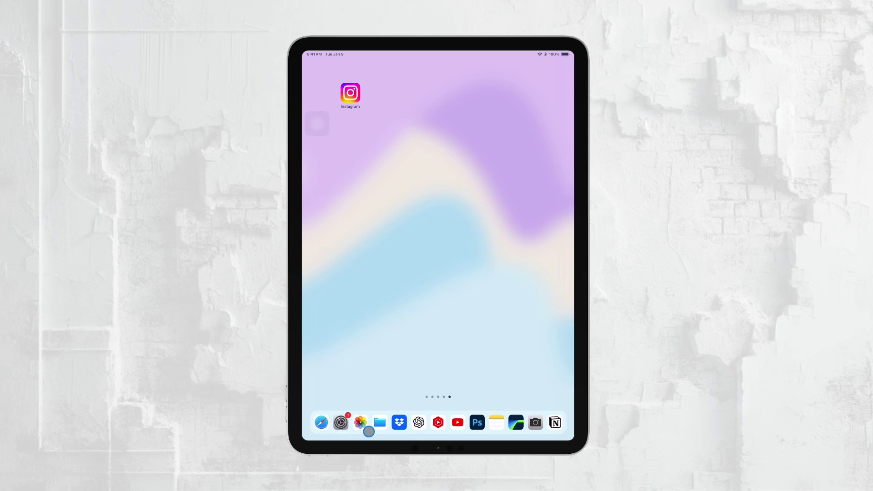
pyautogui.click(341, 422)
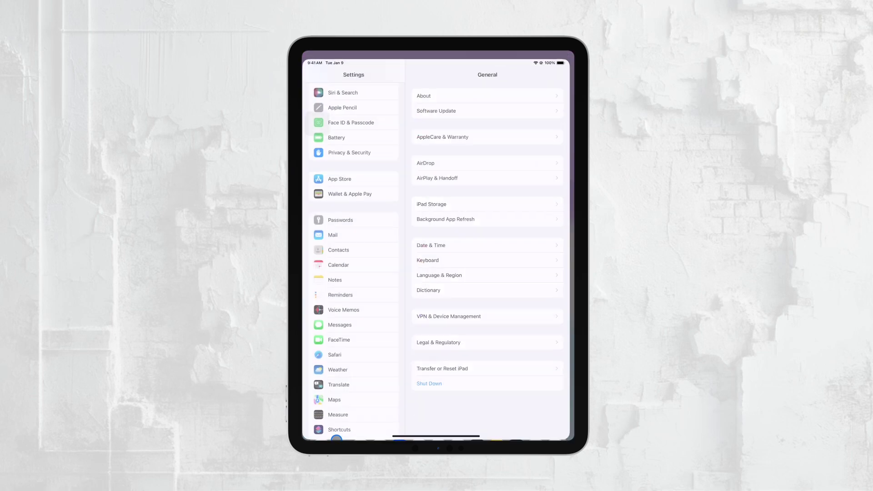
pyautogui.scroll(10, 382, 197)
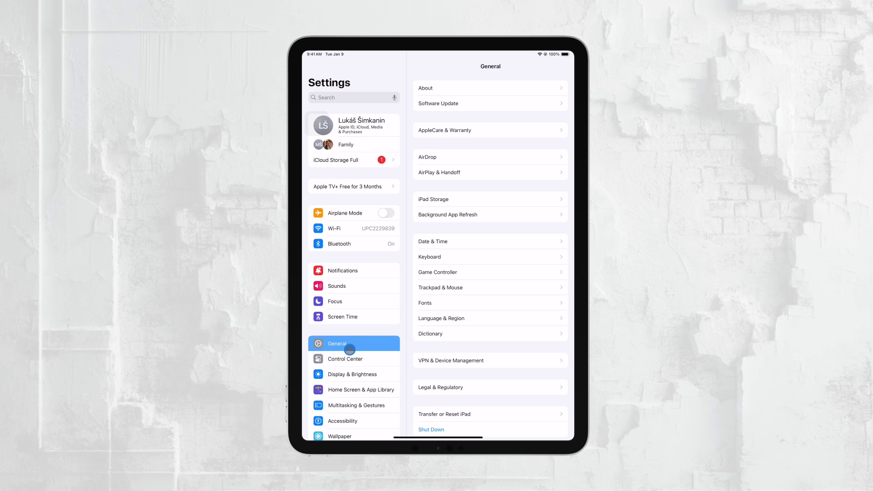
pyautogui.scroll(-3, 344, 349)
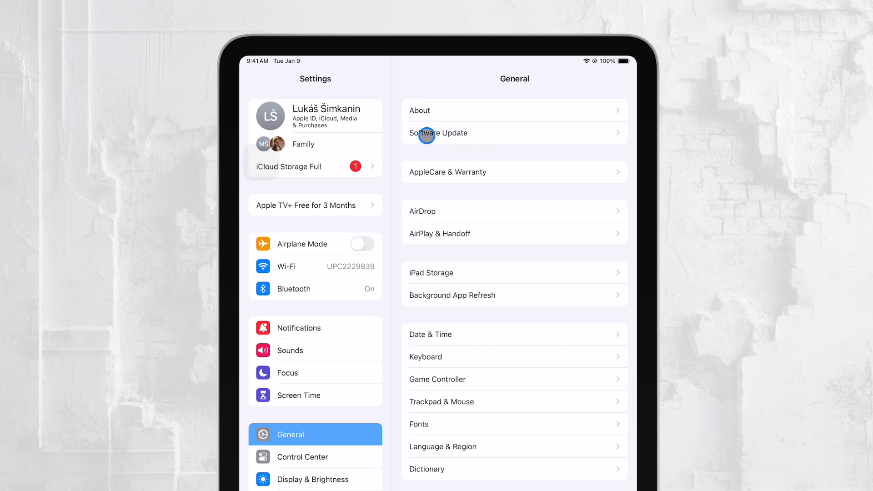
# Open Software Update and confirm iPadOS 17.6.1 is up to date
pyautogui.click(514, 138)
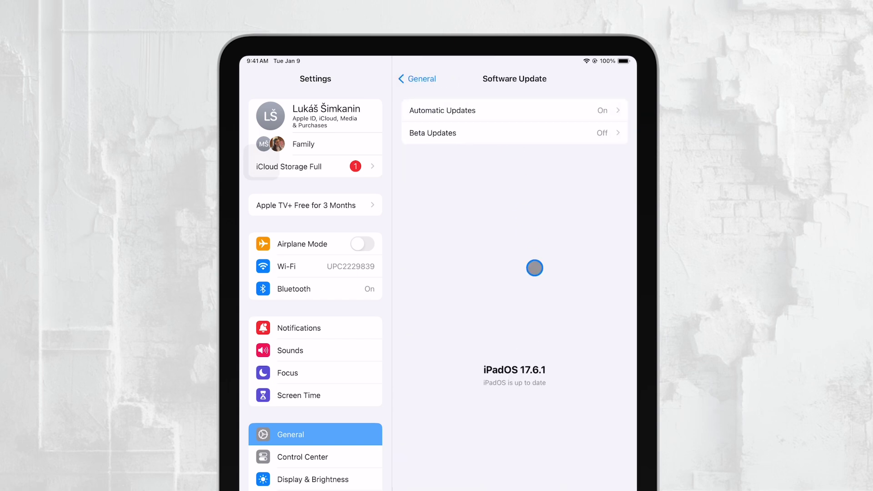
pyautogui.scroll(-2, 316, 273)
pyautogui.scroll(-1, 315, 273)
pyautogui.scroll(-1, 315, 272)
pyautogui.scroll(-1, 315, 273)
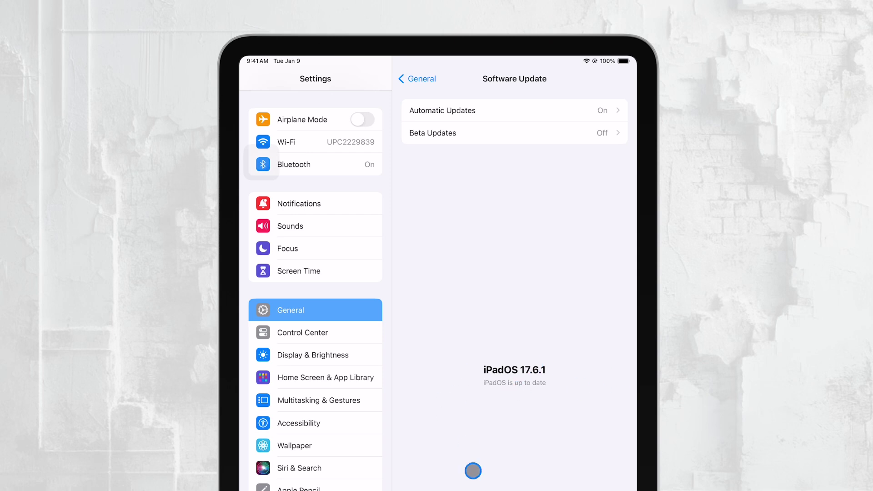
# Review the Automatic Updates and Beta Updates options, returning to Software Update each time
pyautogui.click(484, 118)
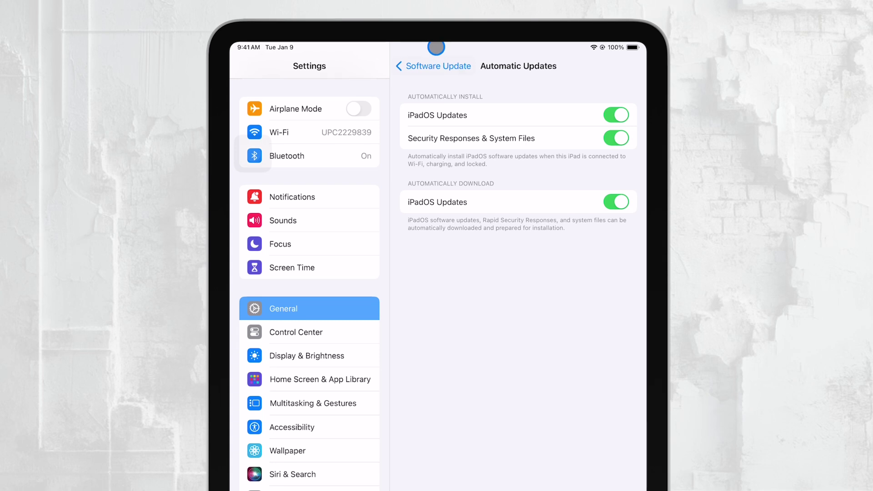
pyautogui.click(437, 66)
pyautogui.click(507, 120)
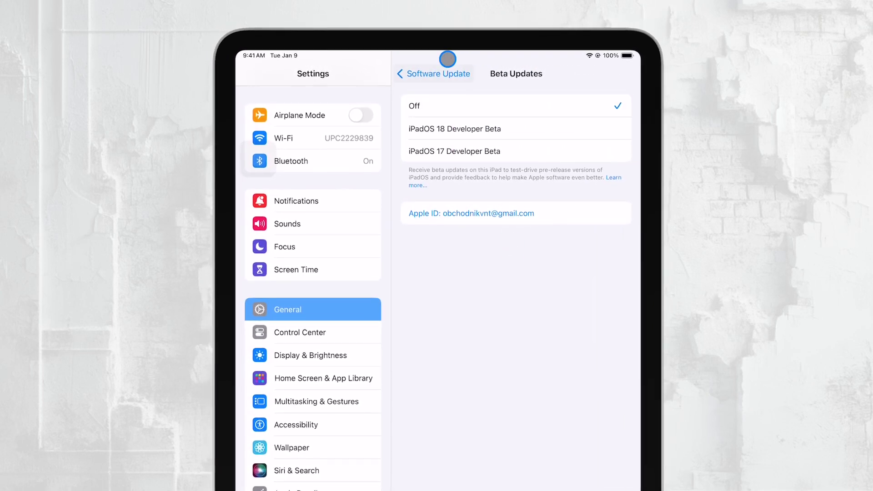
pyautogui.click(446, 70)
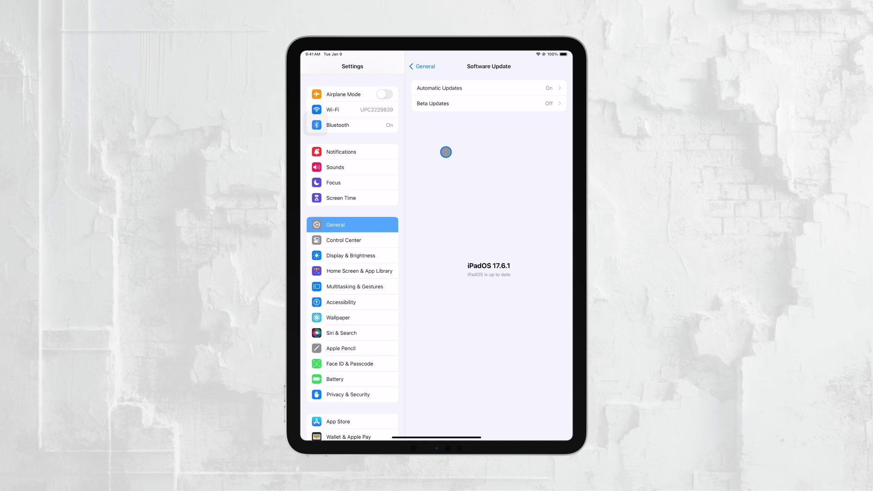
# Return to General, close Settings to the Home Screen, and briefly open and dismiss Control Center
pyautogui.click(422, 66)
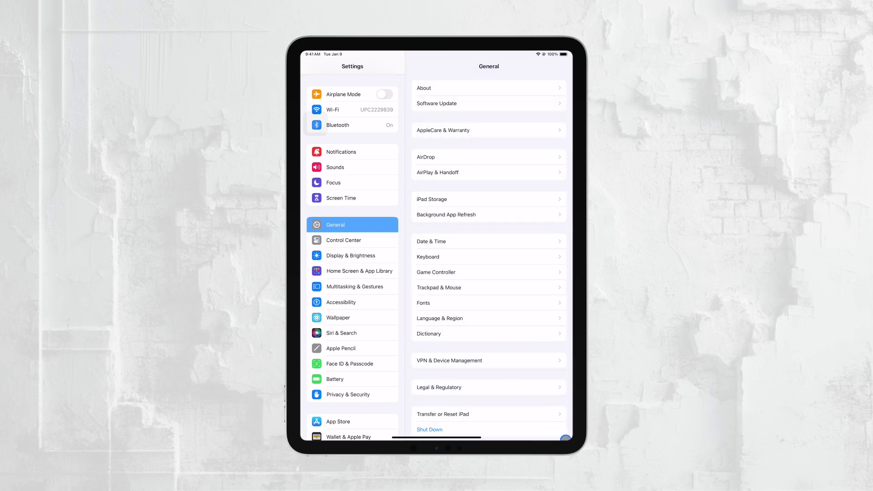
pyautogui.press('super+h')
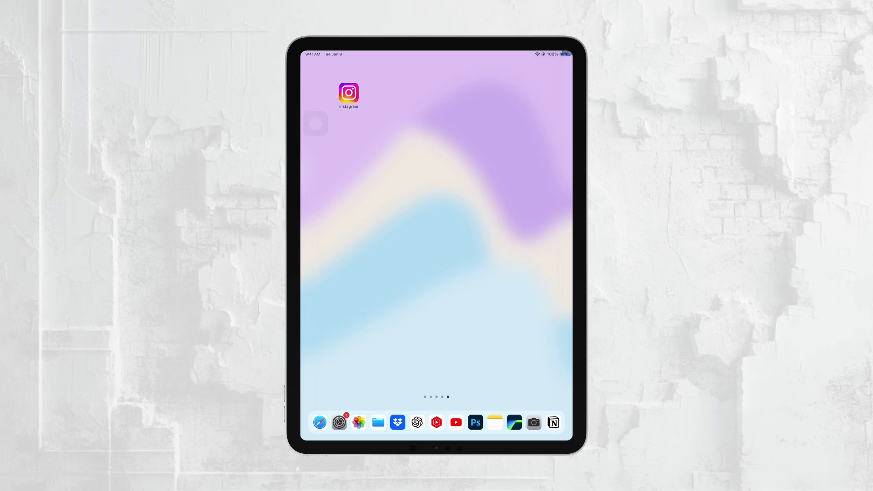
pyautogui.click(552, 54)
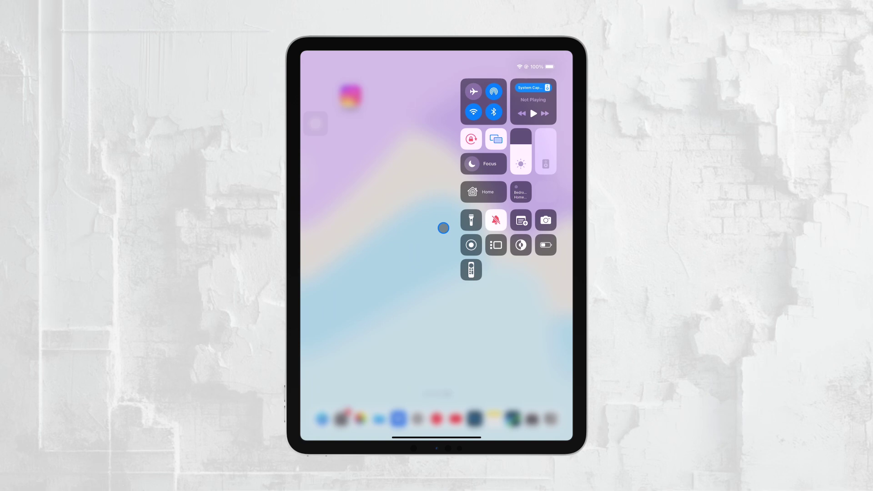
pyautogui.click(444, 228)
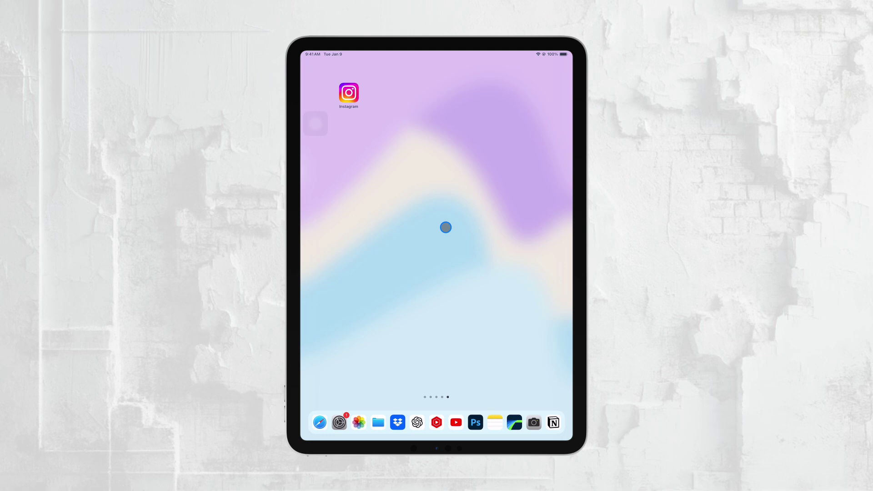
# Open App Store's Account sheet and scroll to pending updates for 8 Ball Pool, Google Keep, Disney+
pyautogui.hscroll(5, 445, 227)
pyautogui.scroll(3, 445, 227)
pyautogui.scroll(-10, 445, 227)
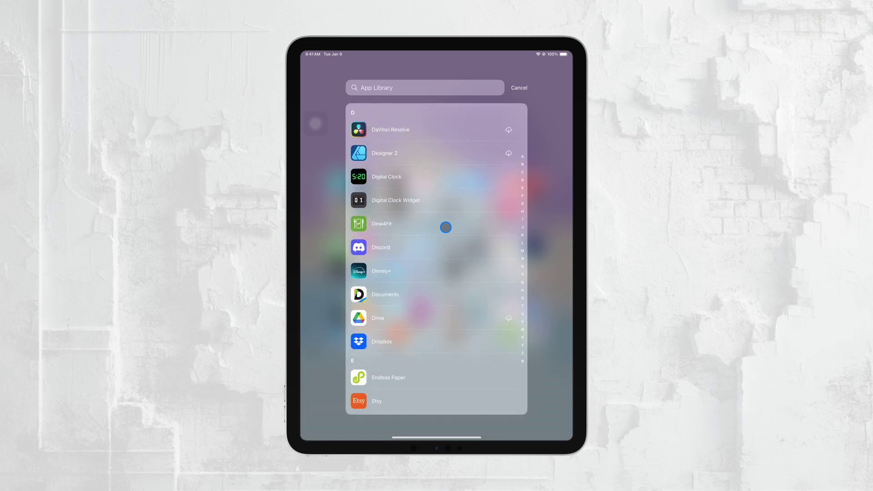
pyautogui.press('Escape')
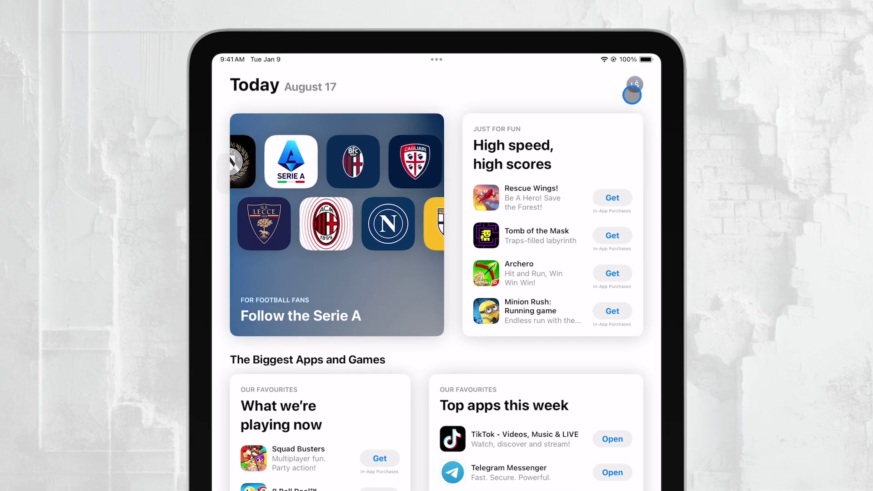
pyautogui.click(635, 84)
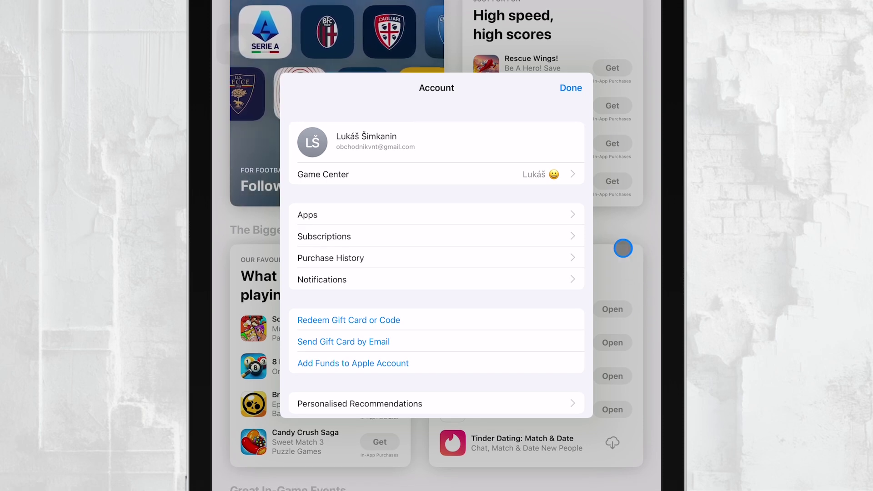
pyautogui.scroll(-10, 557, 259)
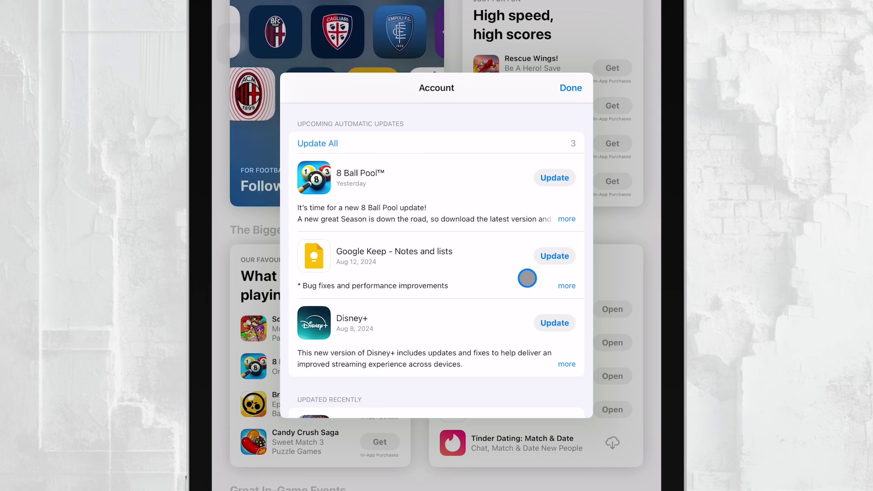
# Update Disney+, start Google Keep's update, and close the Account sheet
pyautogui.click(558, 323)
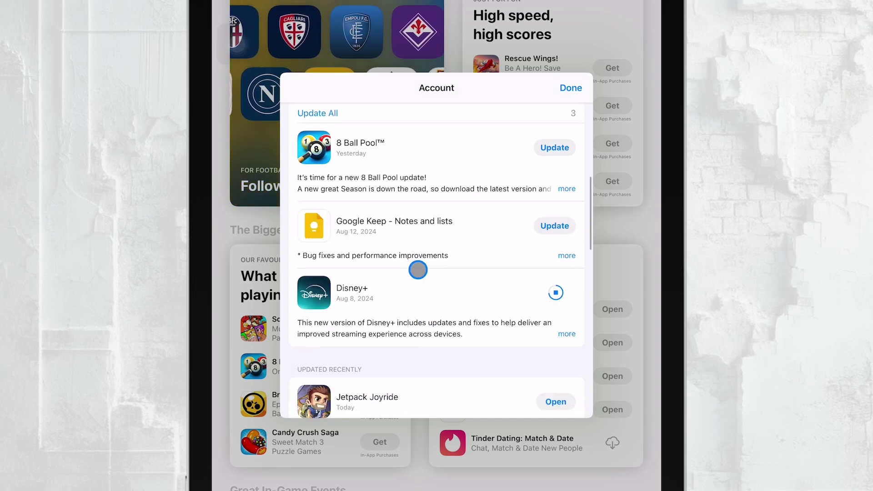
pyautogui.scroll(-3, 418, 270)
pyautogui.scroll(3, 417, 270)
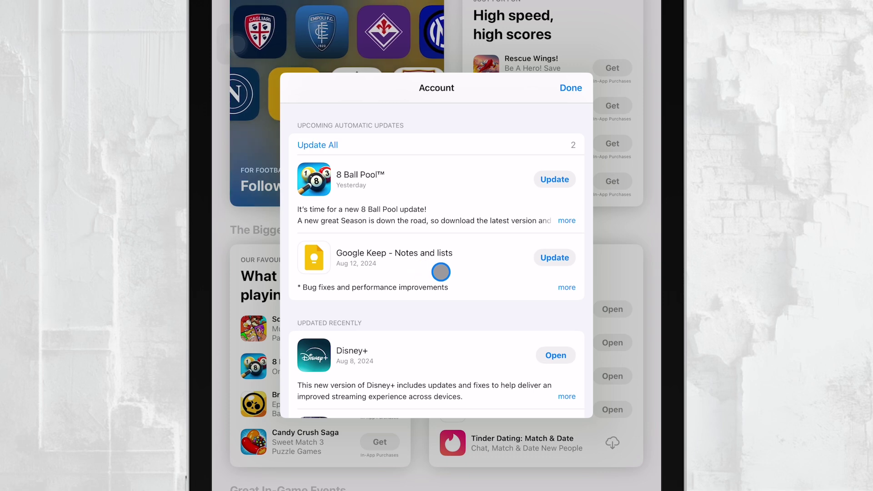
pyautogui.click(542, 262)
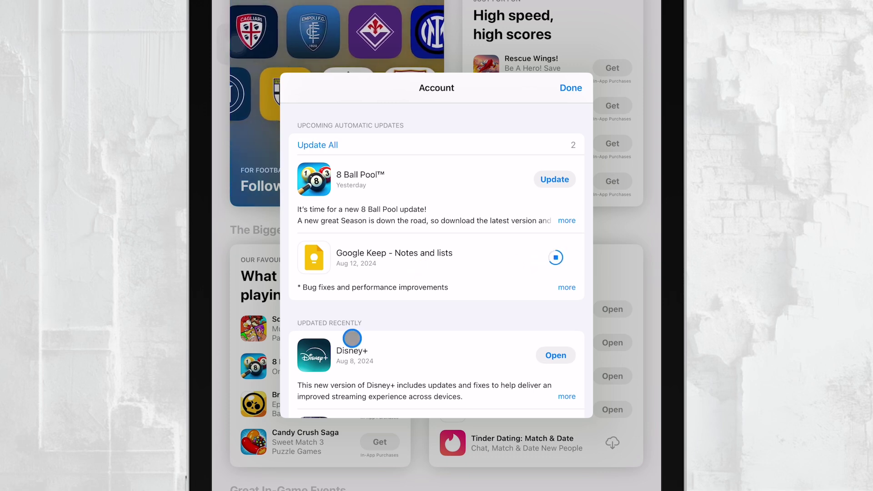
pyautogui.click(569, 88)
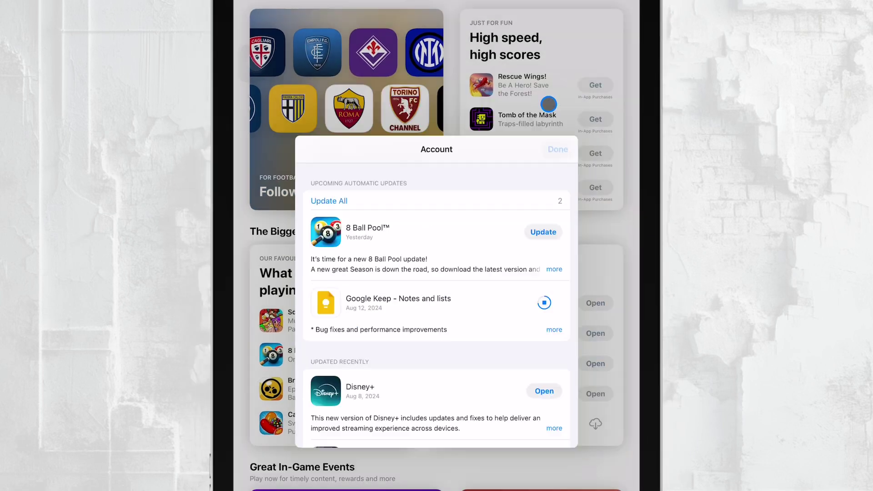